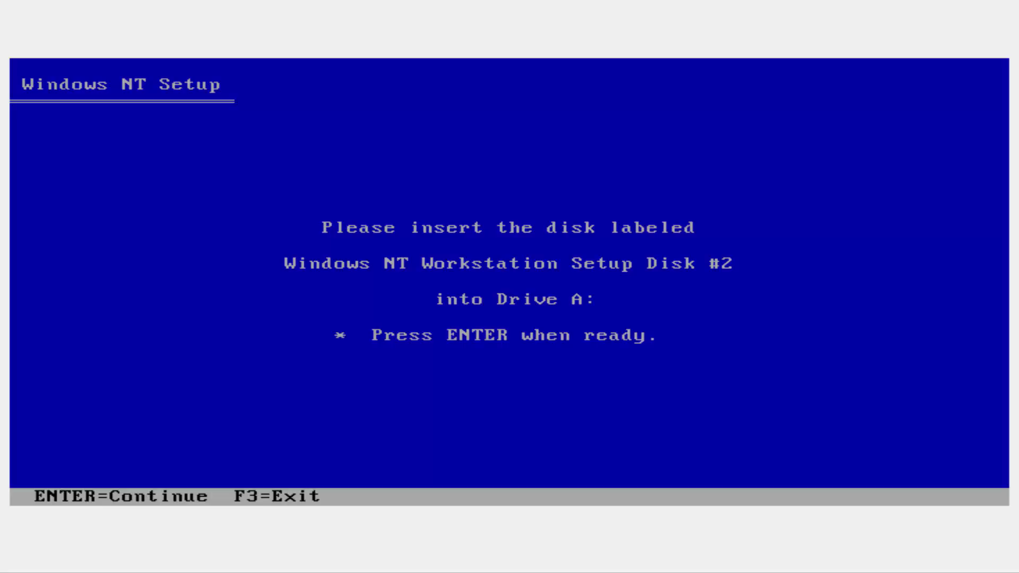
Continue past setup disks 2 and 3 and choose to set up Windows NT now
key(Return)
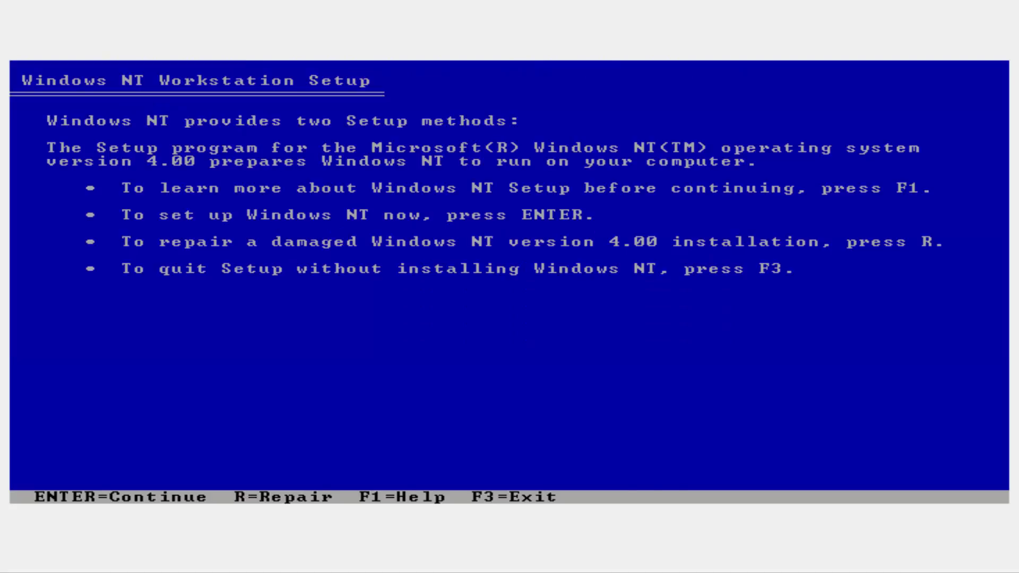
key(Return)
key(Return)
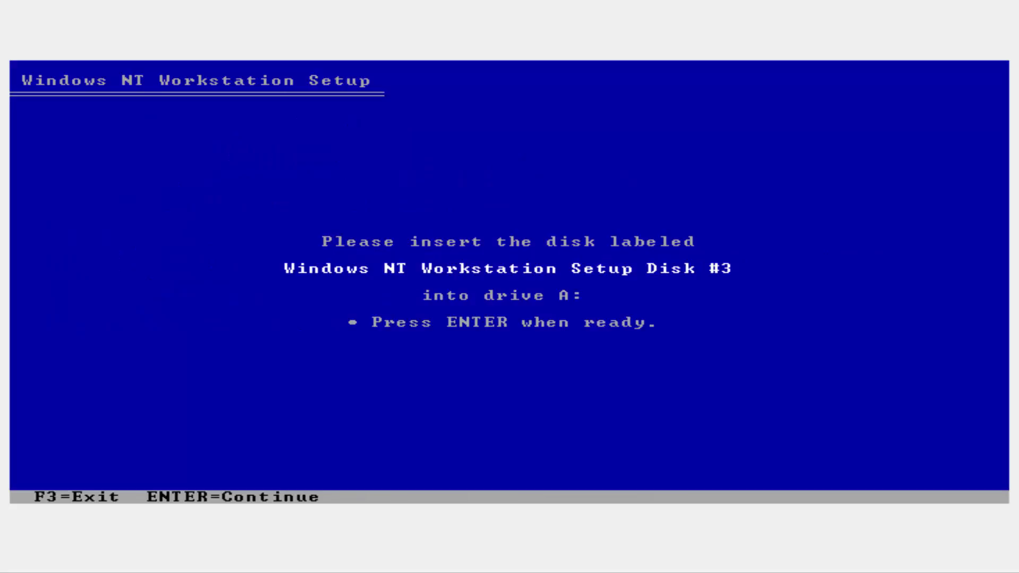
key(Return)
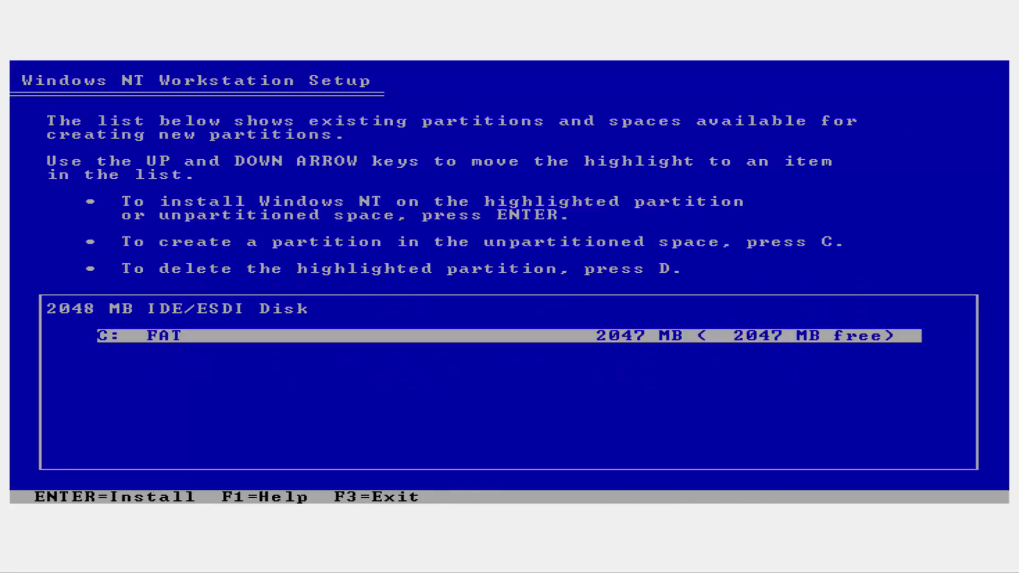
Install to C: converted to NTFS in \WINNT, skipping the banana.ani copy error
key(Return)
key(Up)
key(Return)
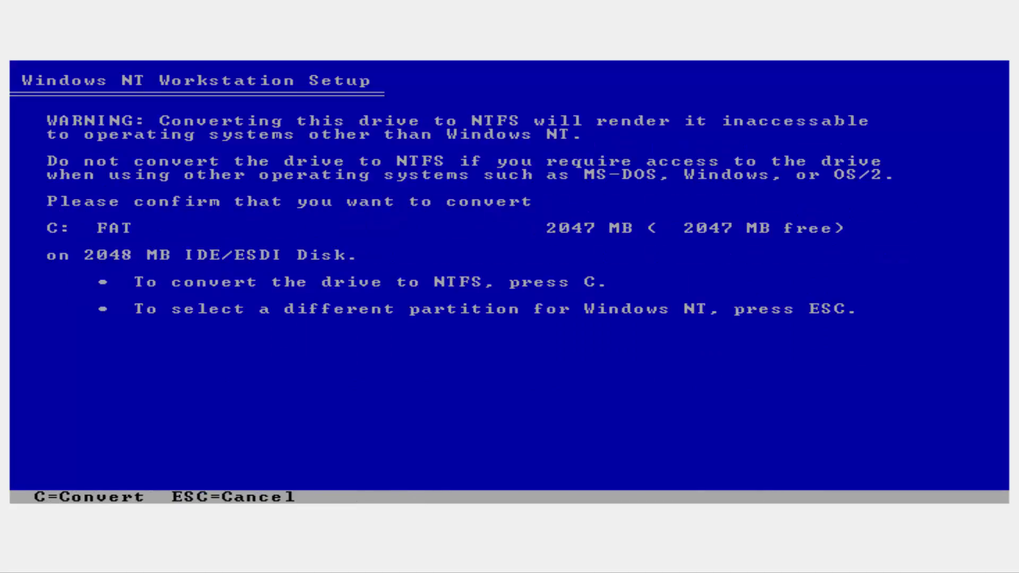
key(c)
key(Return)
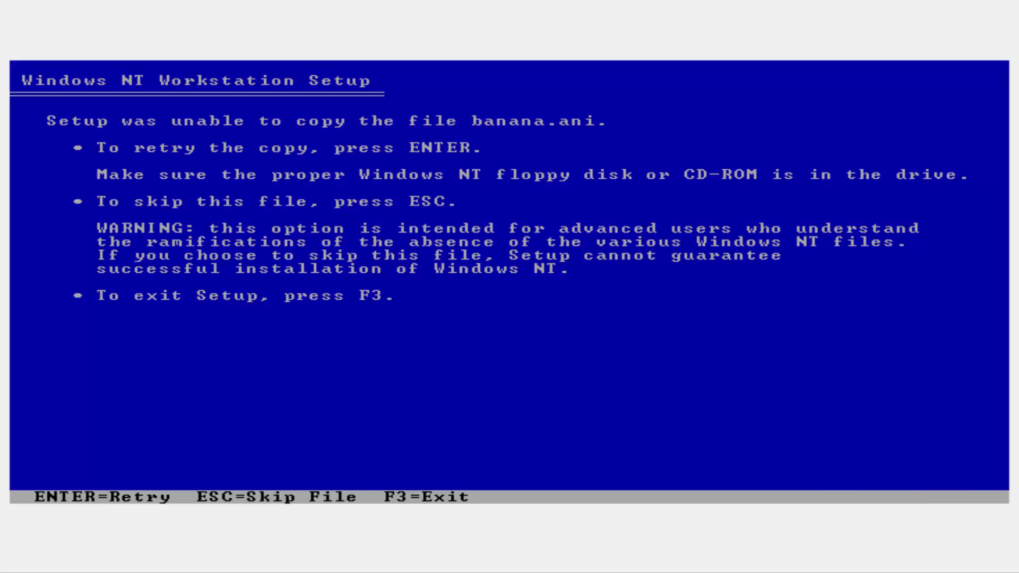
key(Escape)
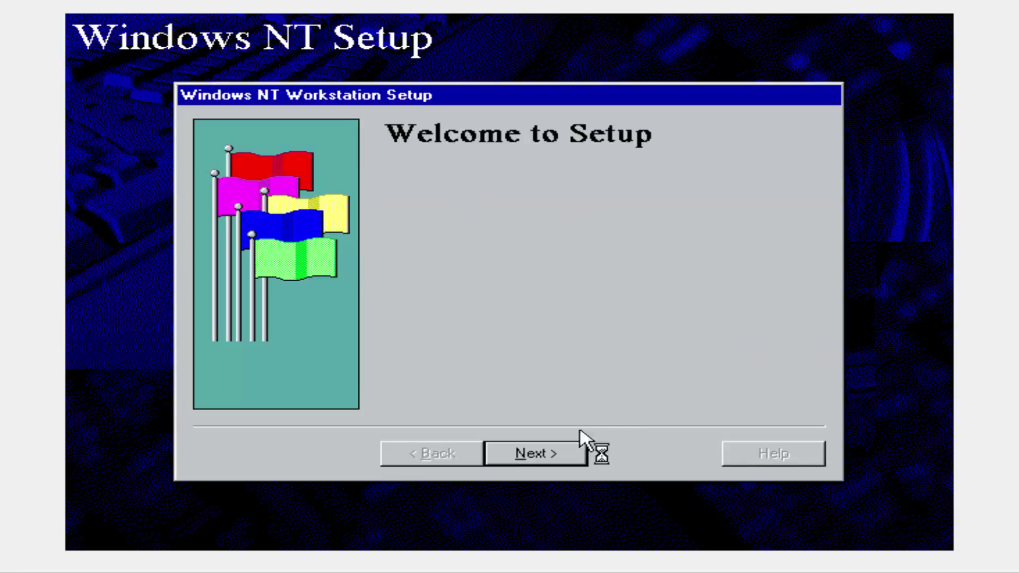
Keep Typical setup and enter the owner name and organization 'Windows NT 4.1'
click(571, 448)
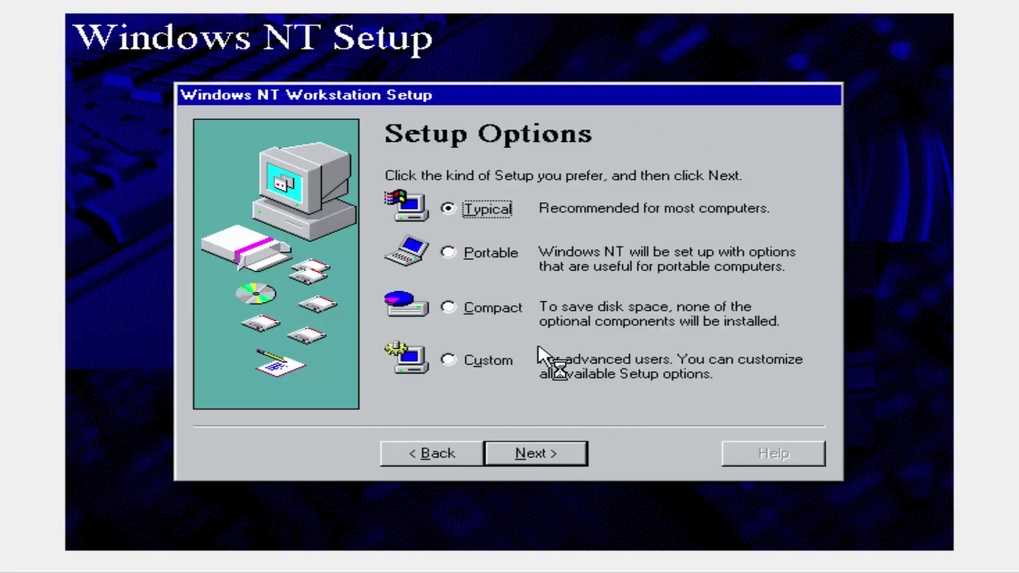
click(531, 451)
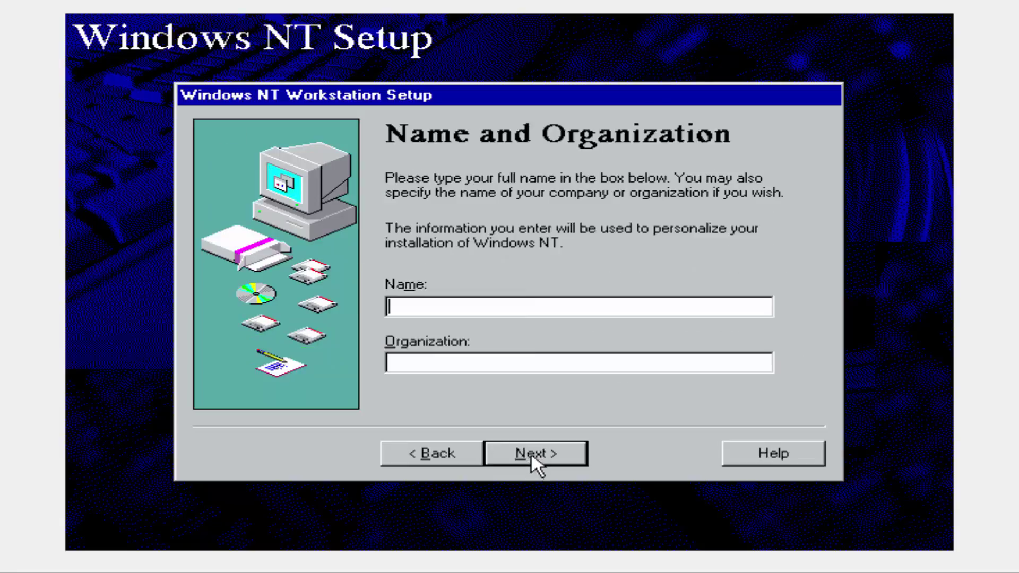
text(VirusAlertA)
key(BackSpace)
text(able)
key(Tab)
text(W)
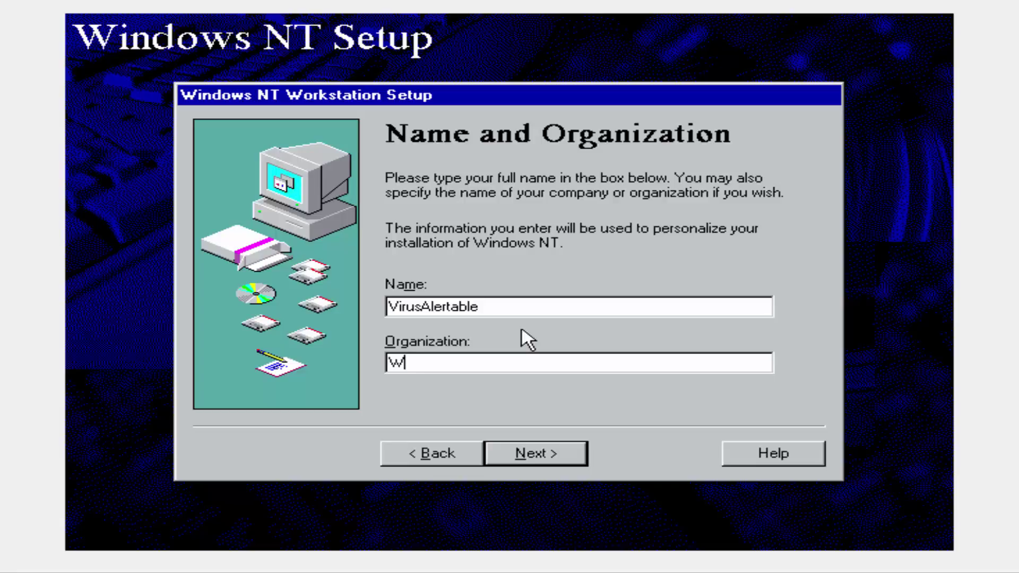
text(indows NT 4.1)
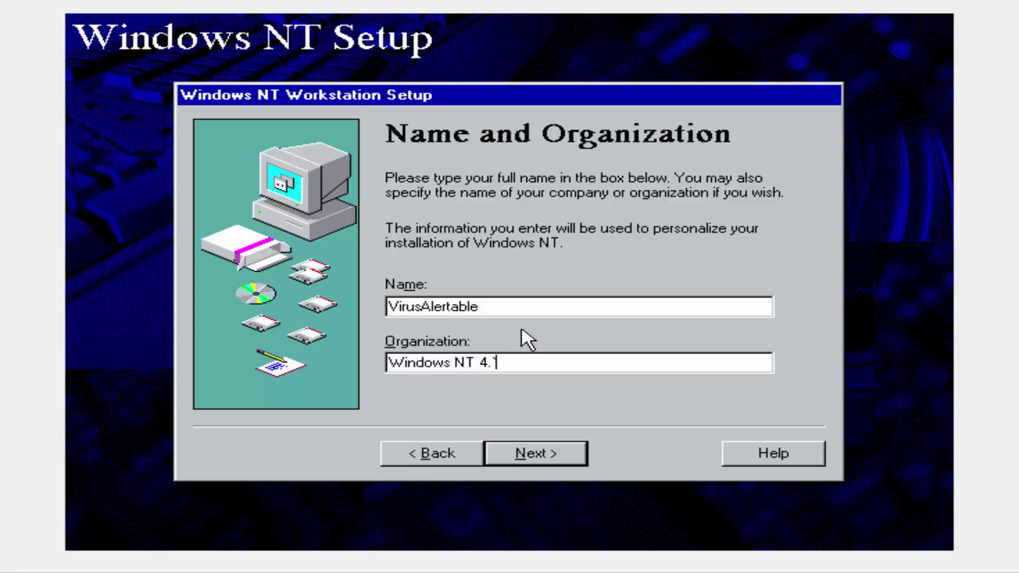
key(Return)
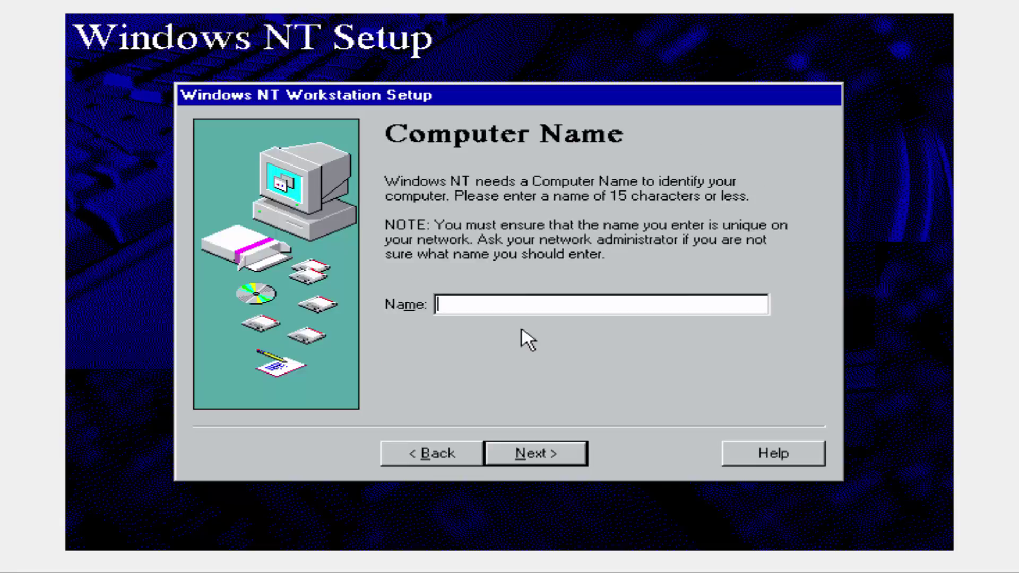
Go back and delete the stray trailing backtick from the organization entry
click(450, 446)
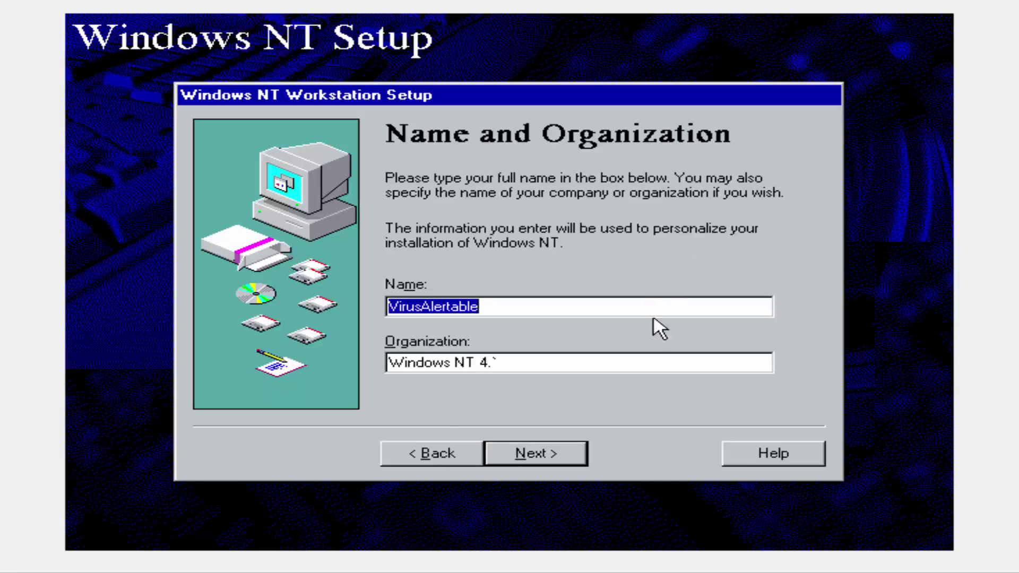
click(645, 358)
key(BackSpace)
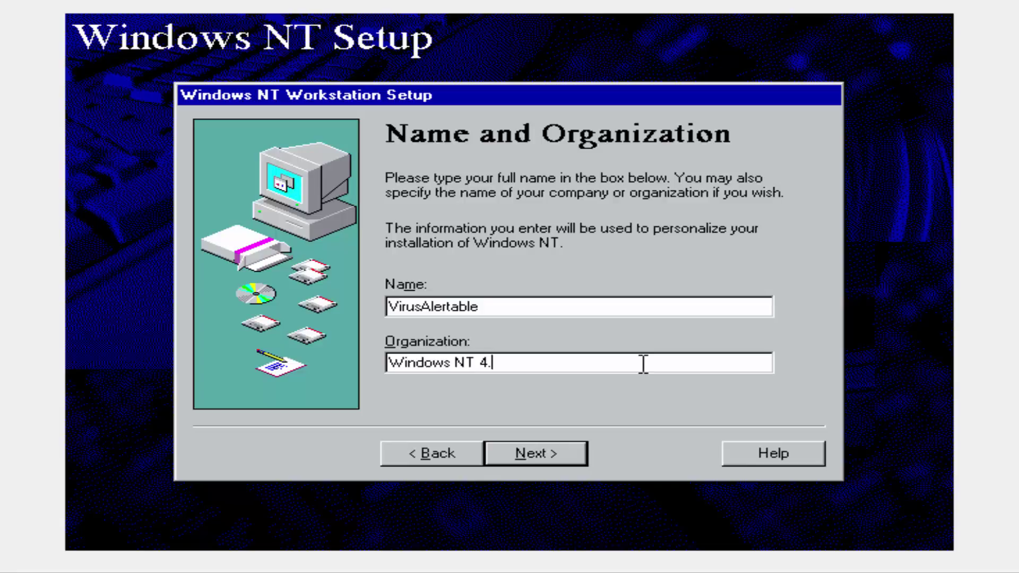
key(Return)
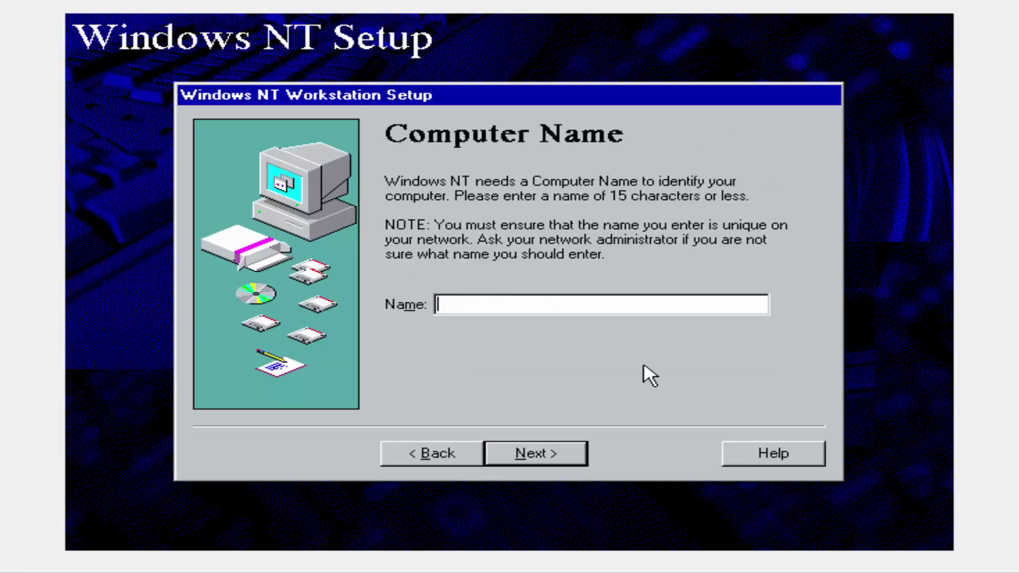
Name the computer COMP, leave the administrator password blank, and skip the repair disk
text(COMP)
key(Return)
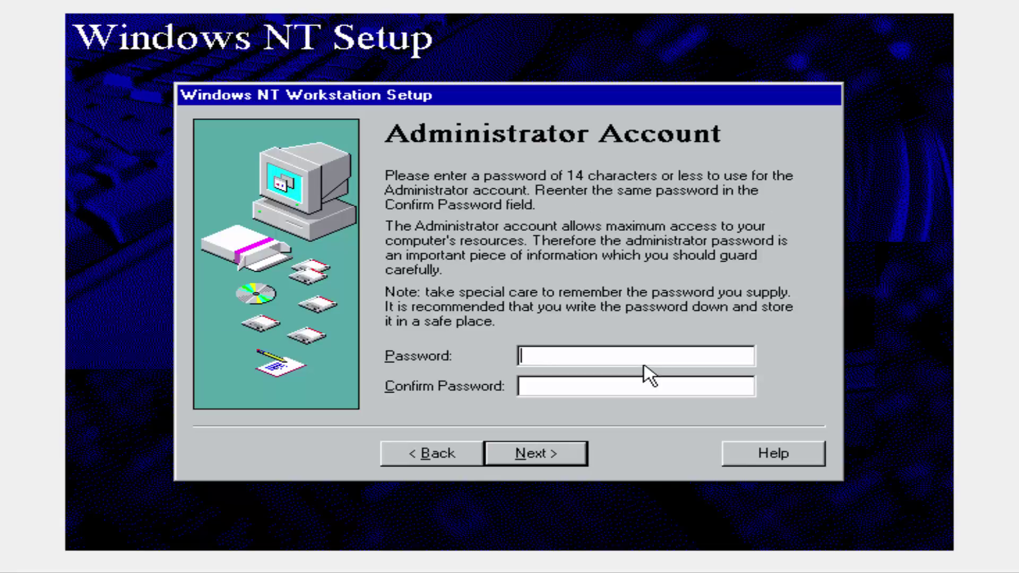
key(Return)
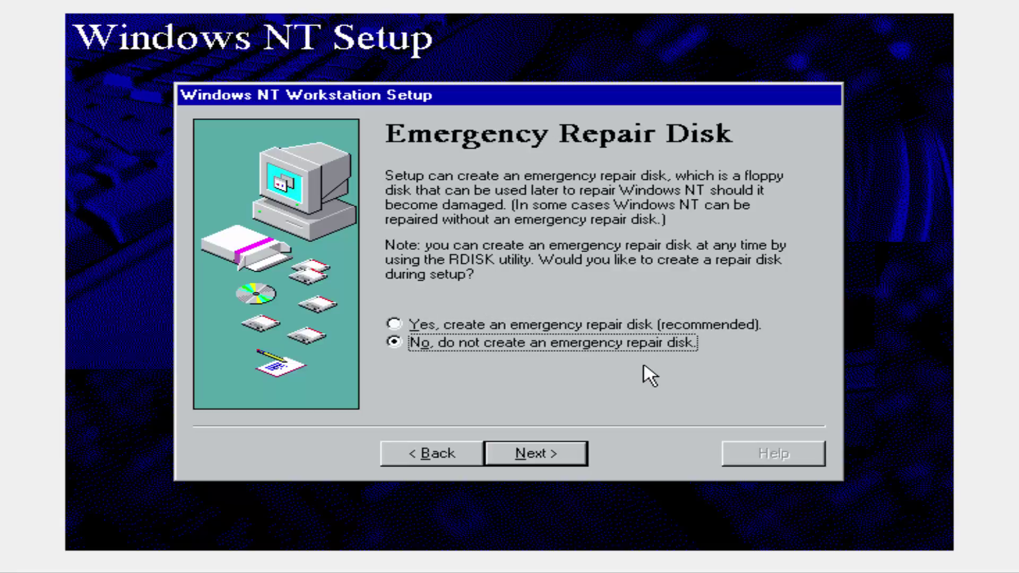
key(Return)
key(Return)
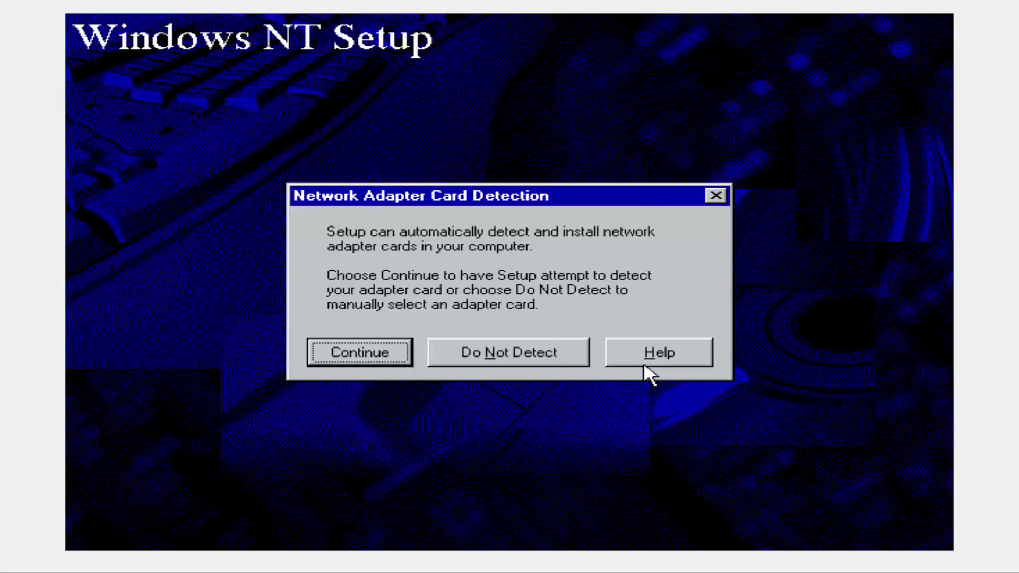
Detect the AMD PCNET adapter and install TCP/IP with DHCP and NetBEUI protocols
click(384, 355)
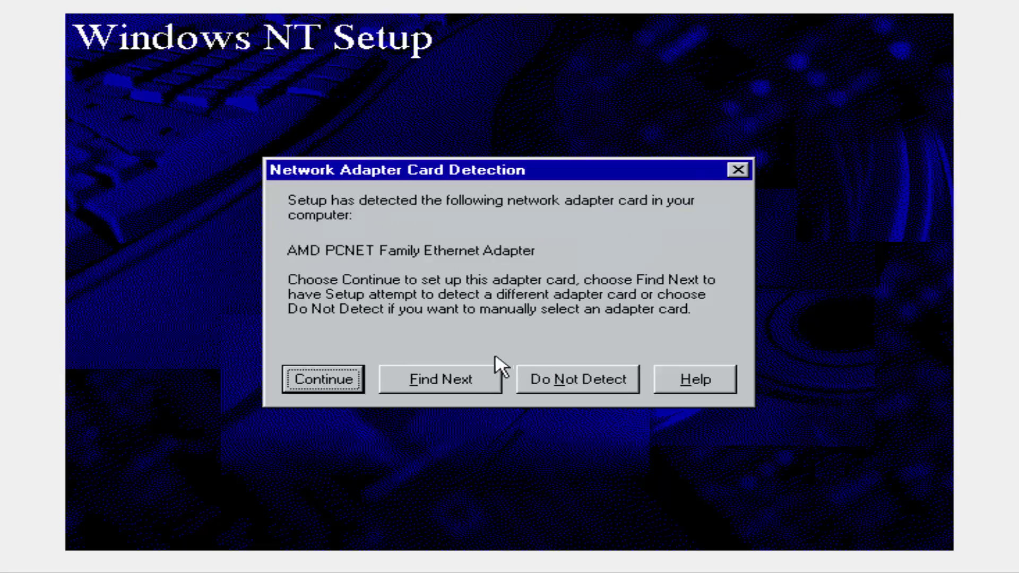
click(339, 372)
click(371, 350)
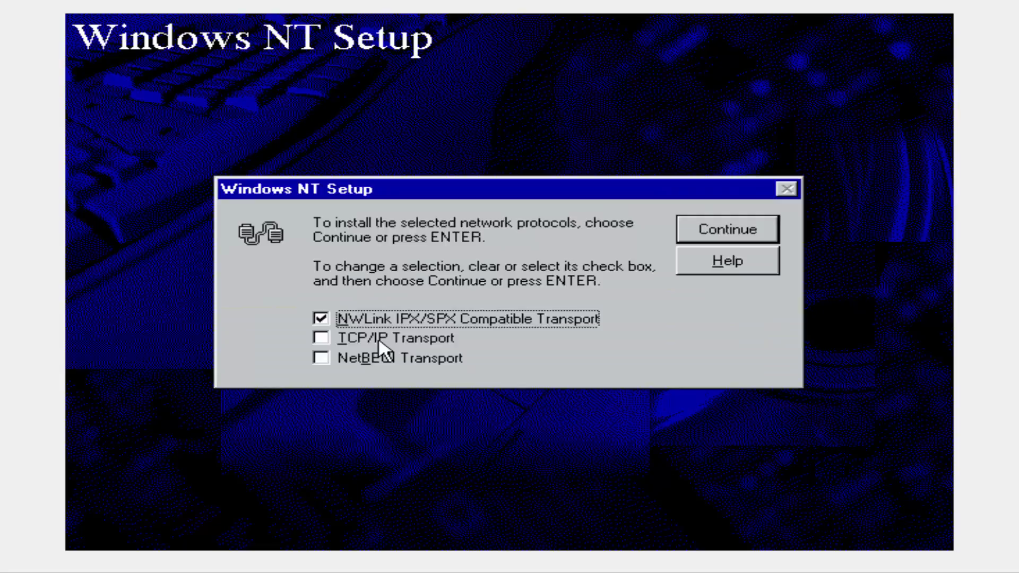
click(345, 336)
click(365, 356)
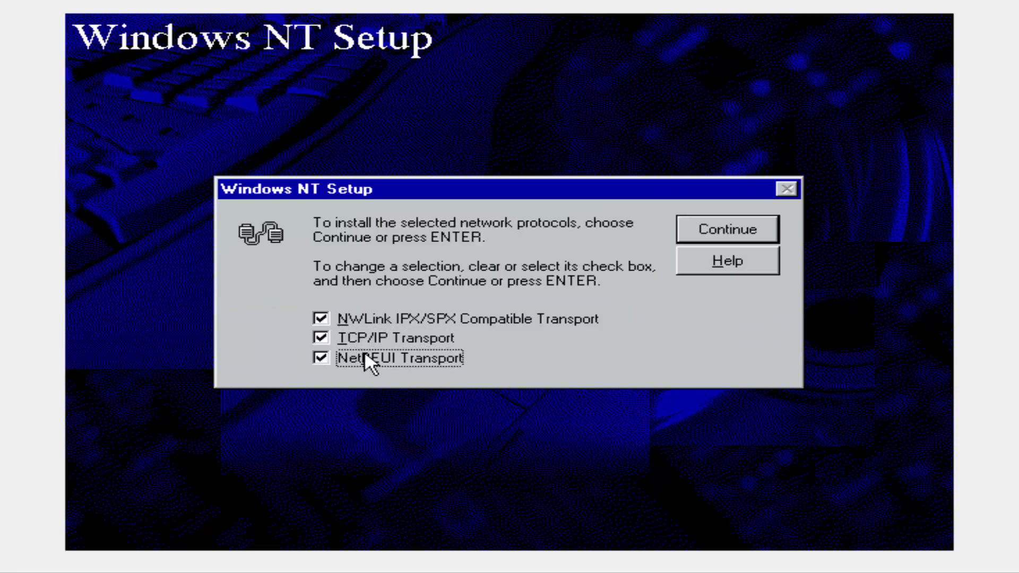
click(756, 238)
click(440, 342)
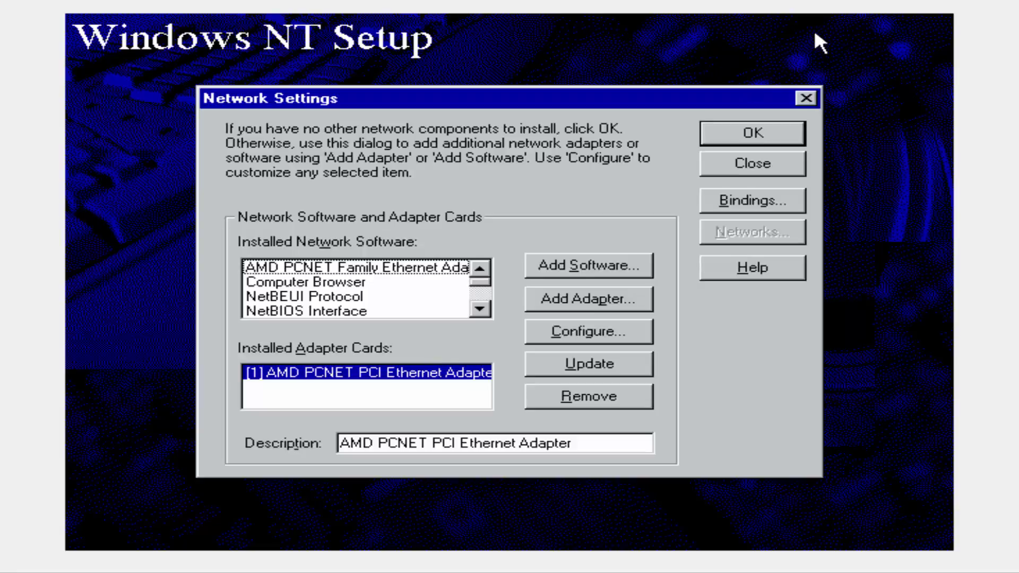
Accept the network components with default IPX/SPX settings and start the network
click(796, 139)
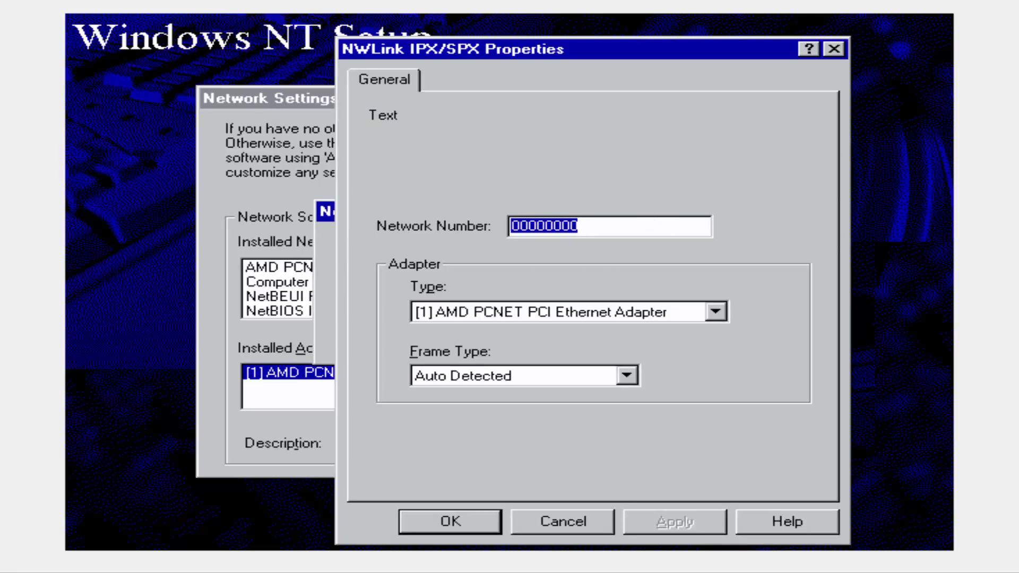
click(473, 535)
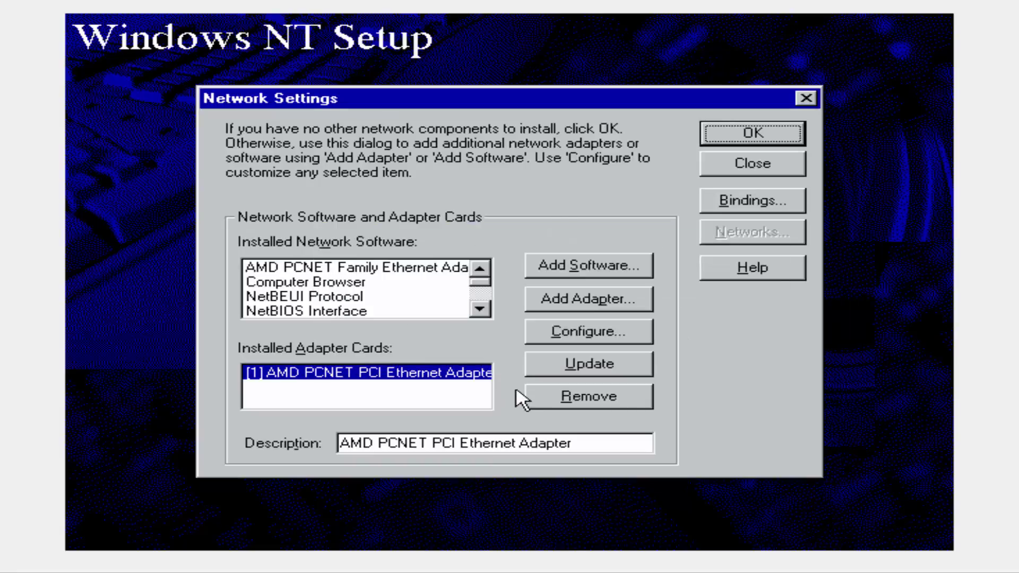
key(Return)
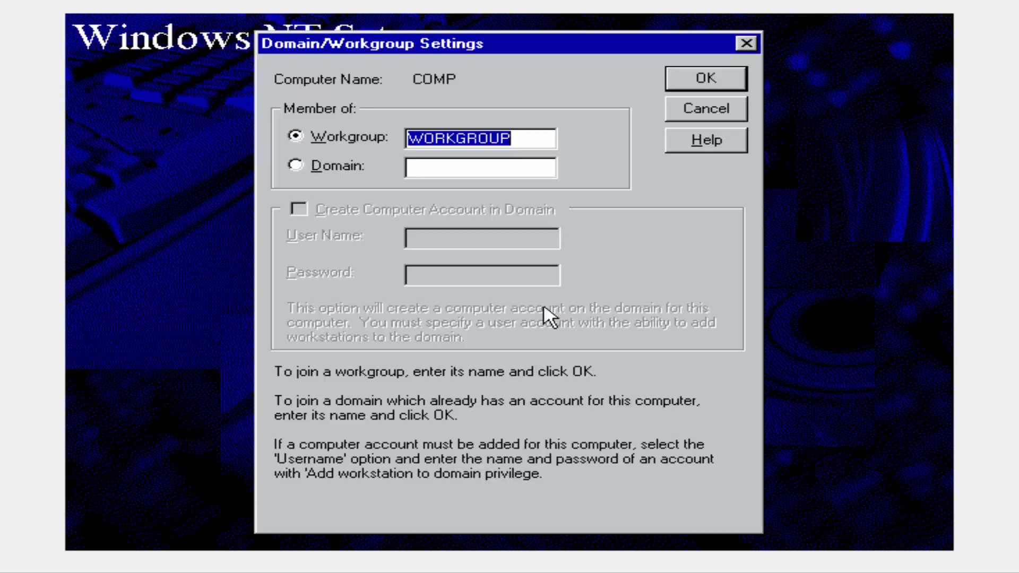
Keep WORKGROUP, accept date, time and display settings, and restart the computer
click(724, 86)
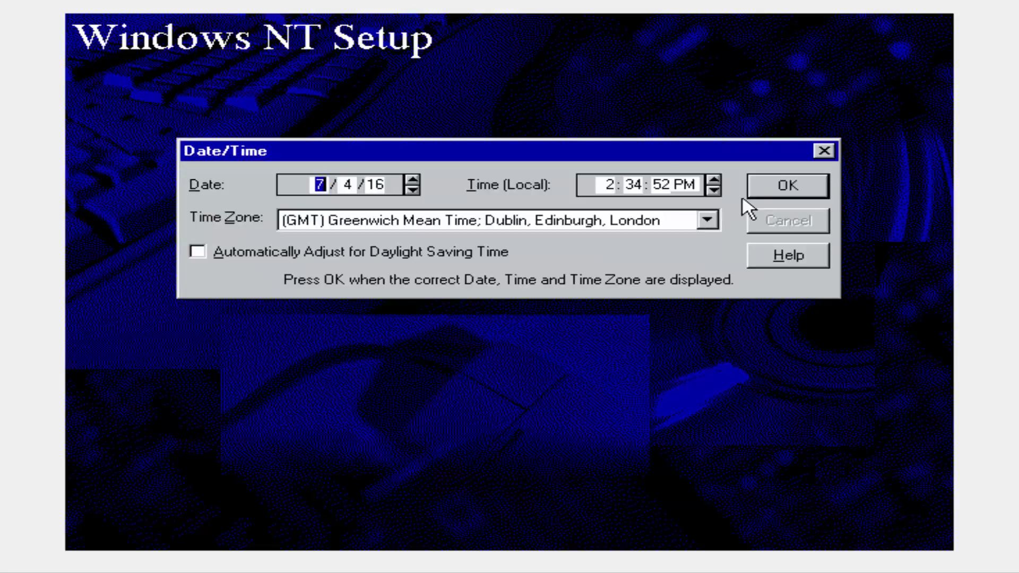
click(754, 186)
click(372, 328)
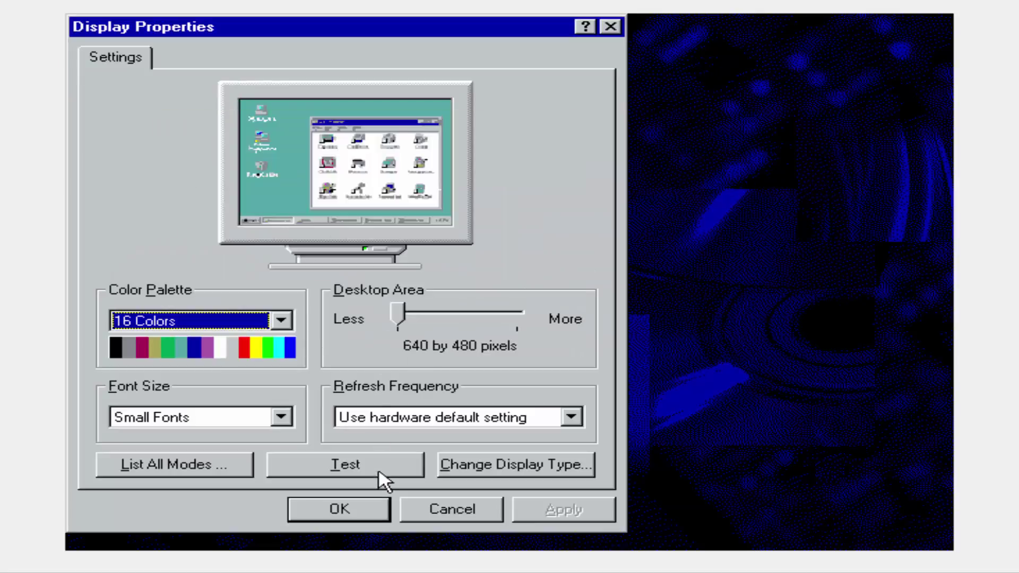
key(Return)
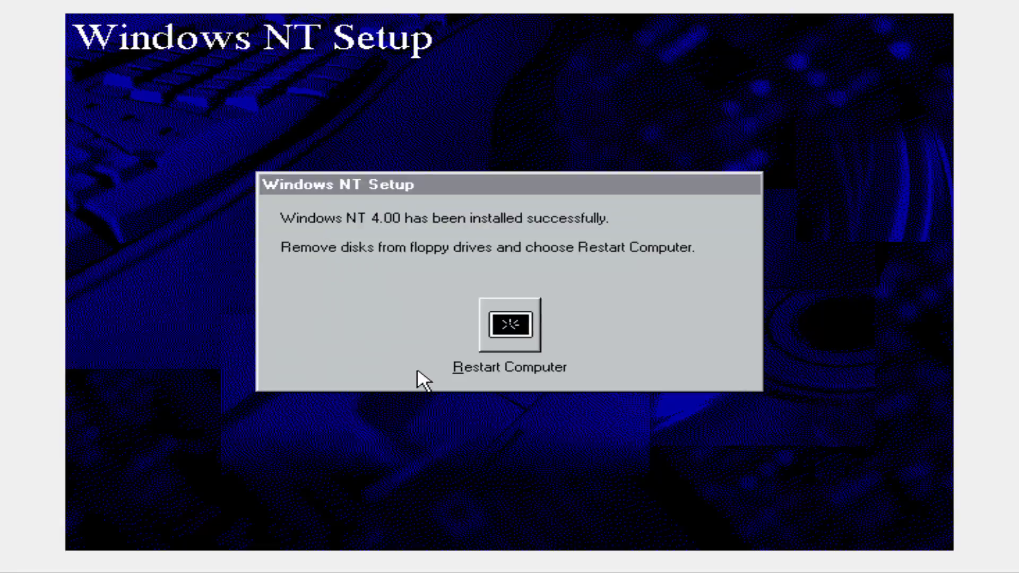
click(491, 332)
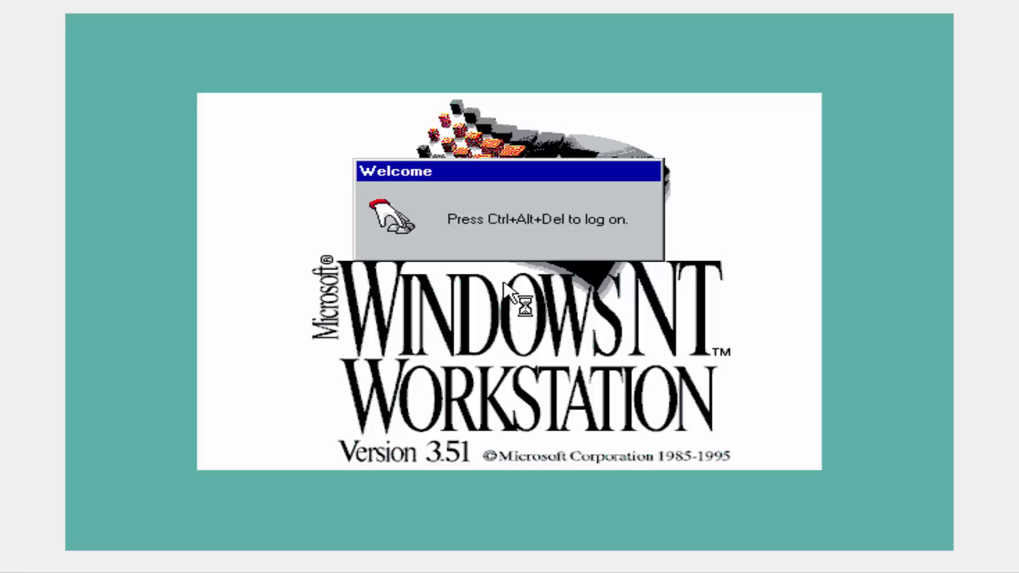
Log on as Administrator with Ctrl+Alt+Del and the entered credentials
key(ctrl+alt+Delete)
click(406, 289)
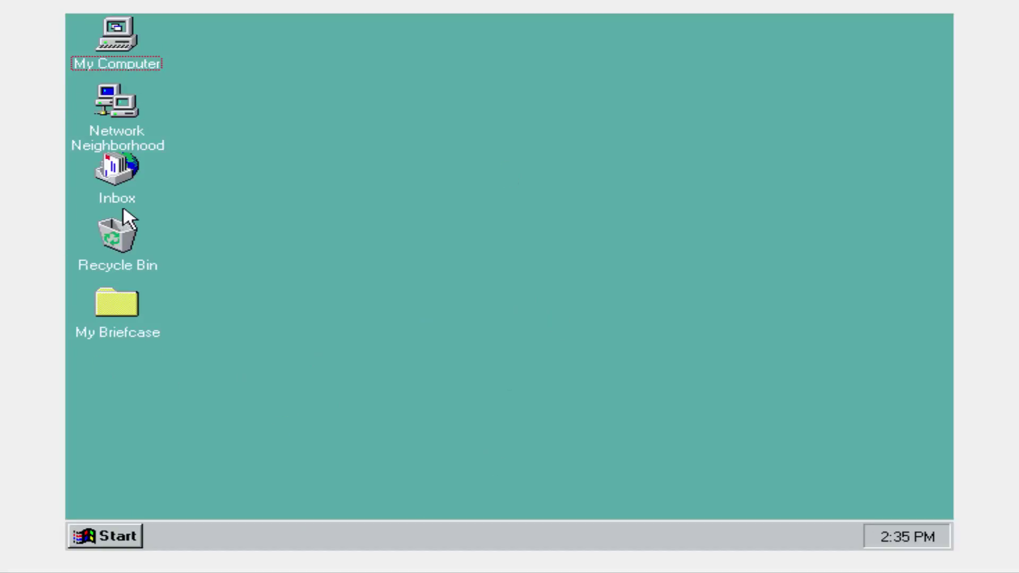
Open Network Neighborhood and launch Task Manager from the taskbar shortcut menu
double_click(117, 119)
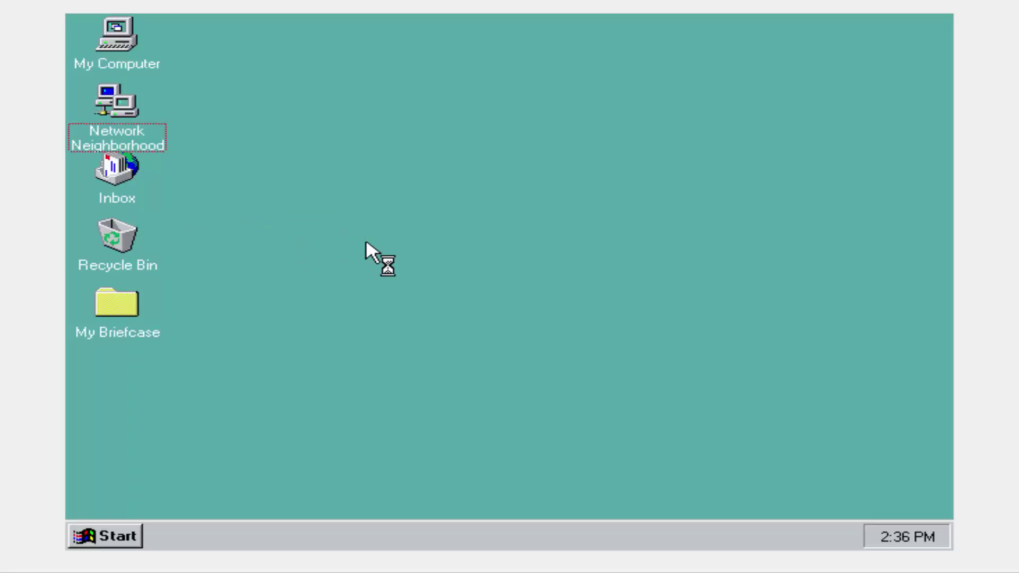
right_click(297, 528)
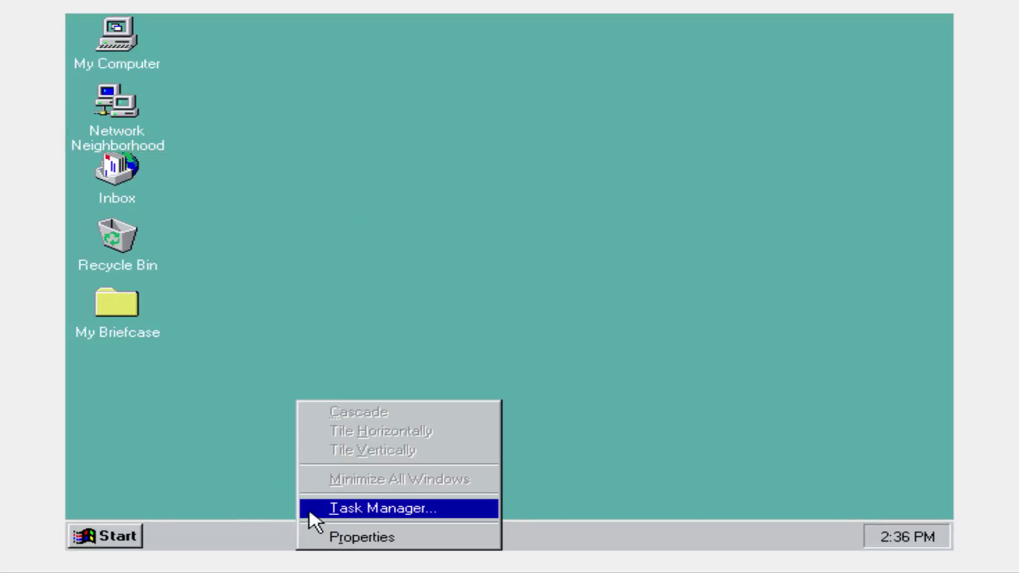
click(308, 508)
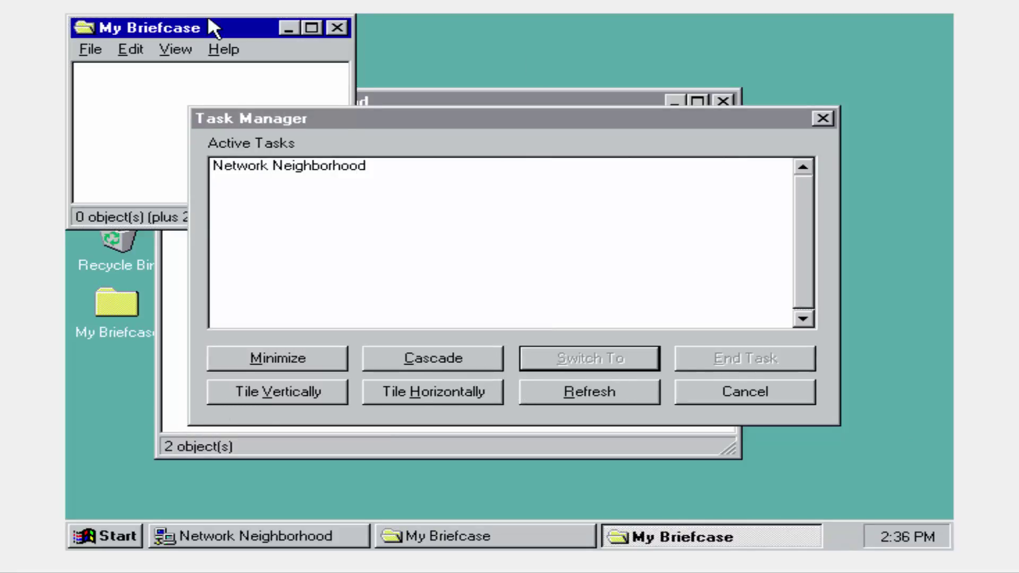
Close the My Briefcase, Comp and Network Neighborhood windows, then Task Manager
click(337, 28)
drag(696, 118, 688, 220)
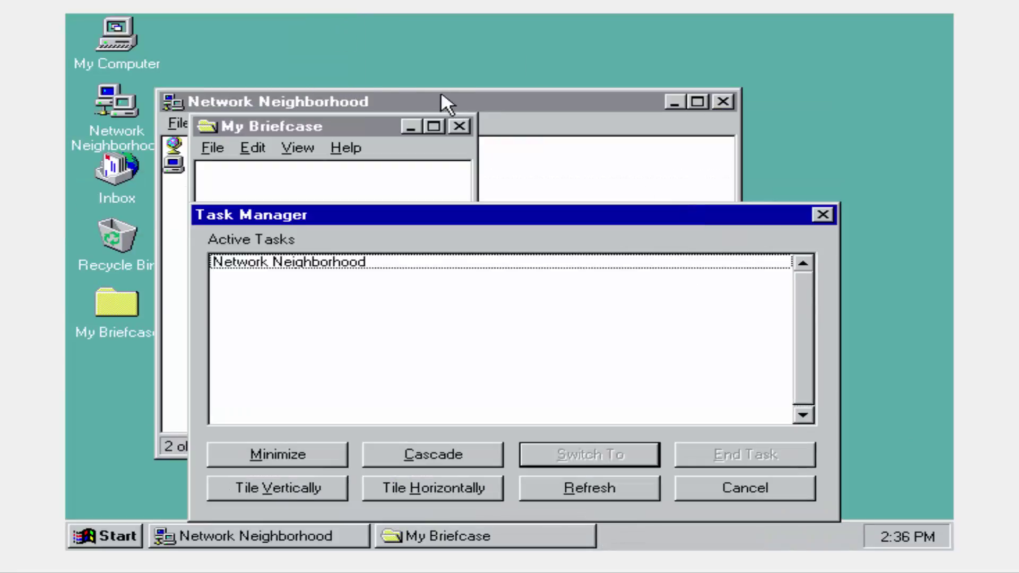
click(372, 121)
click(459, 128)
drag(307, 108, 297, 36)
double_click(200, 101)
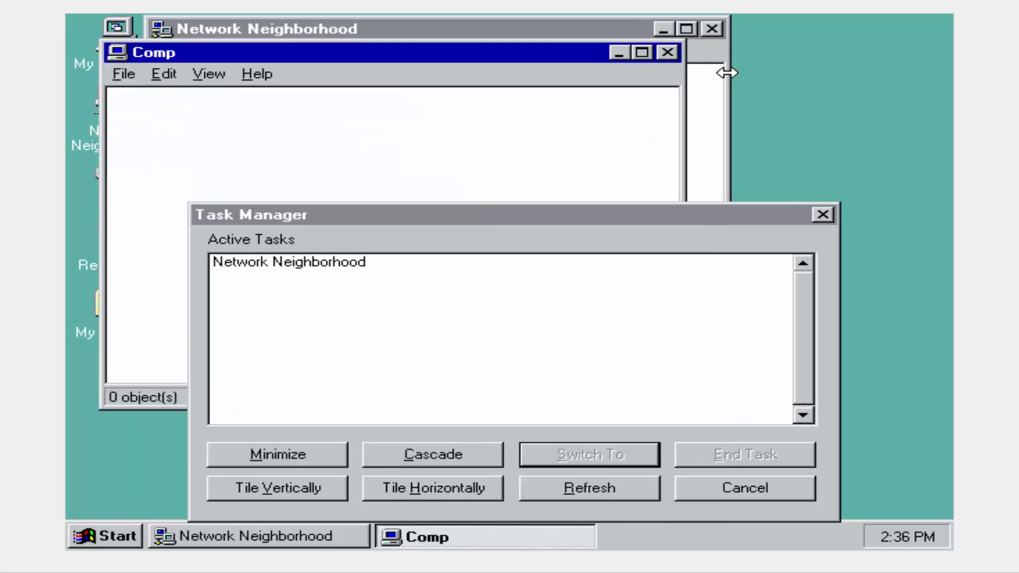
click(668, 52)
click(710, 31)
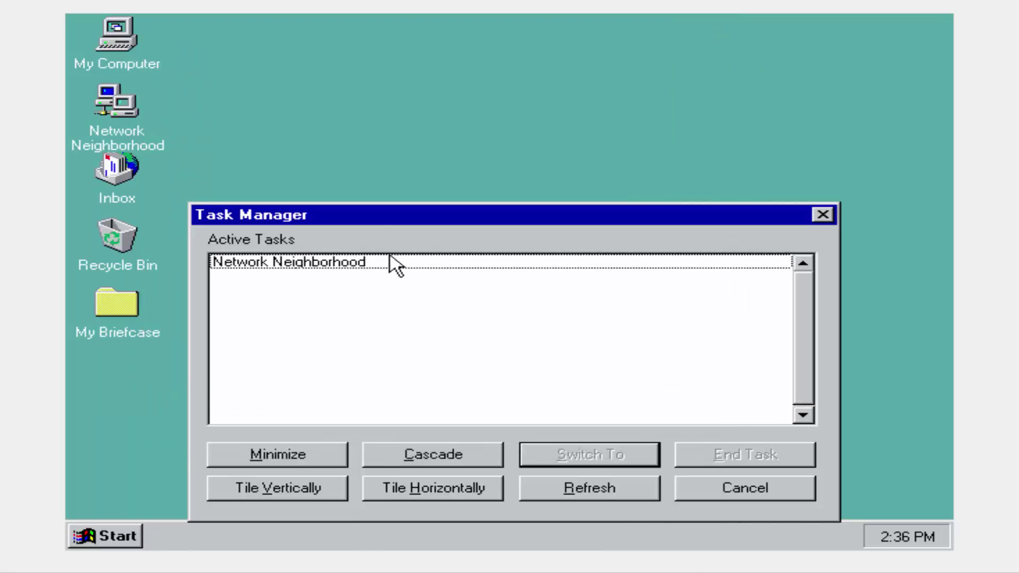
drag(373, 215, 345, 113)
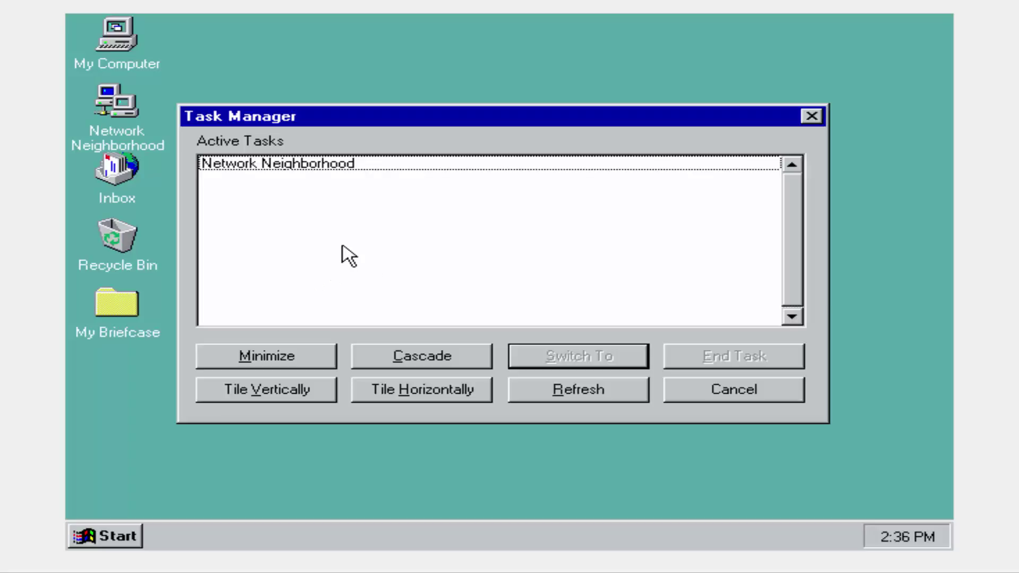
click(710, 384)
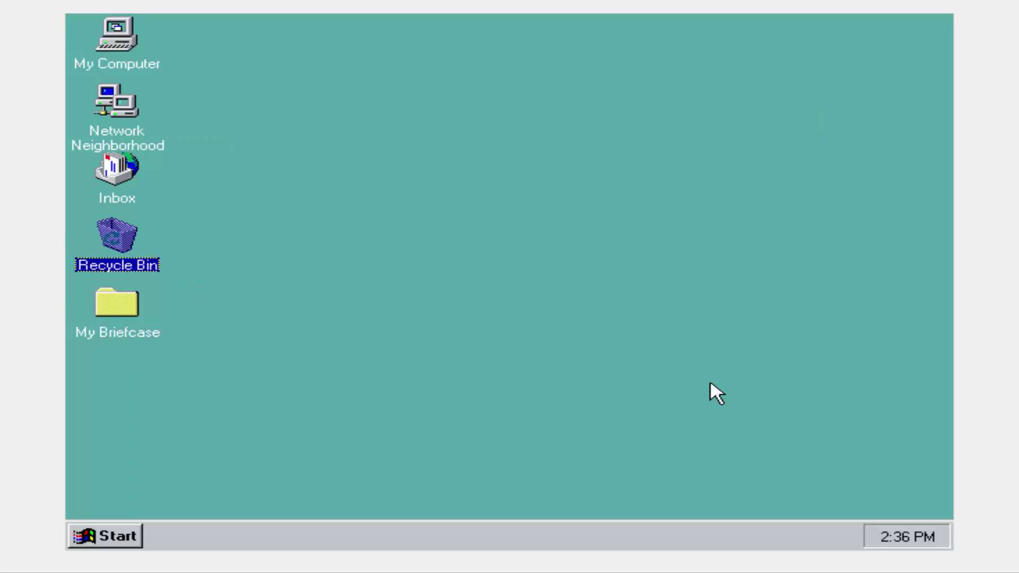
Launch Calculator from Start > Programs > Accessories
click(133, 530)
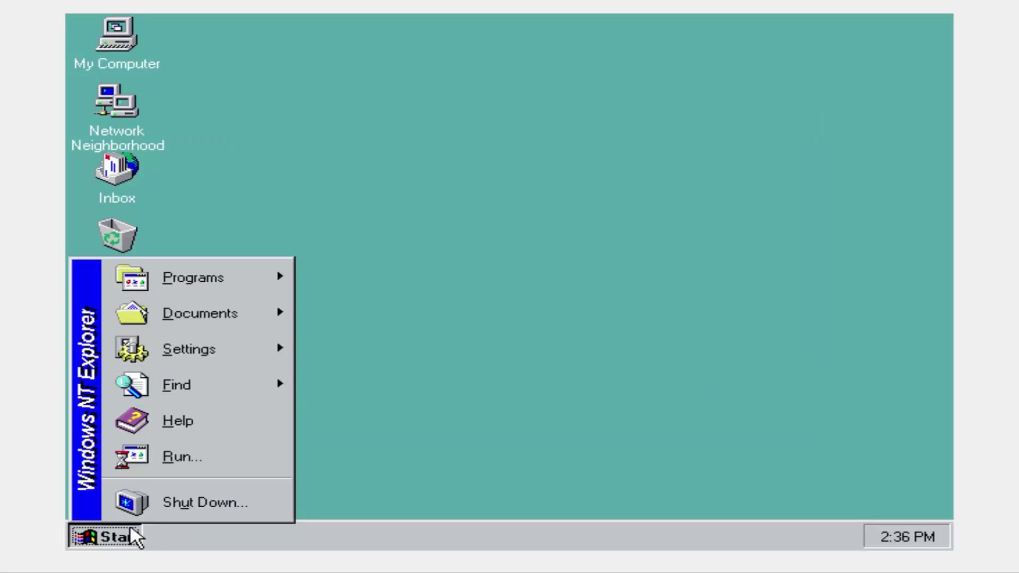
mouse_move(239, 289)
mouse_move(398, 273)
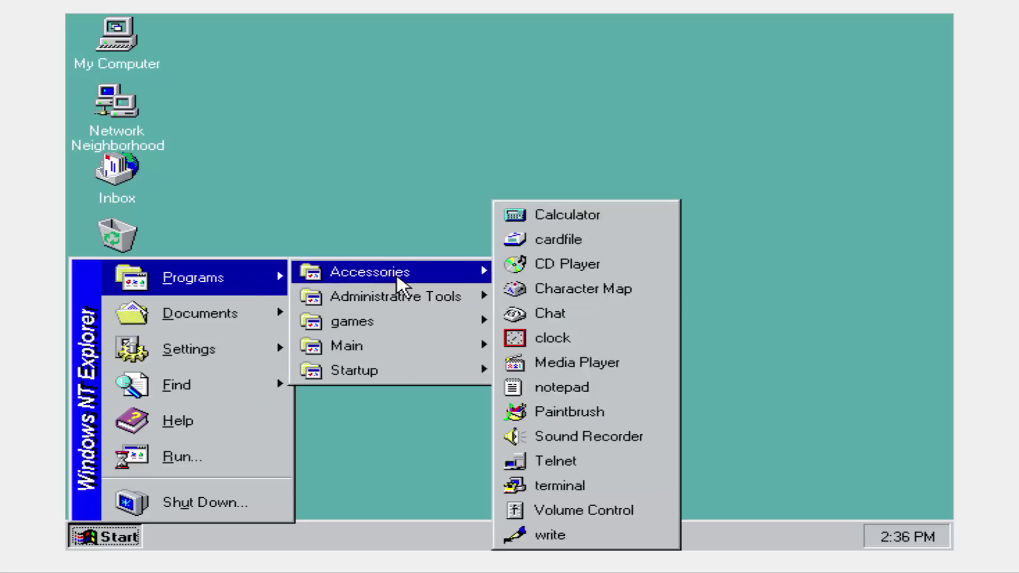
click(653, 214)
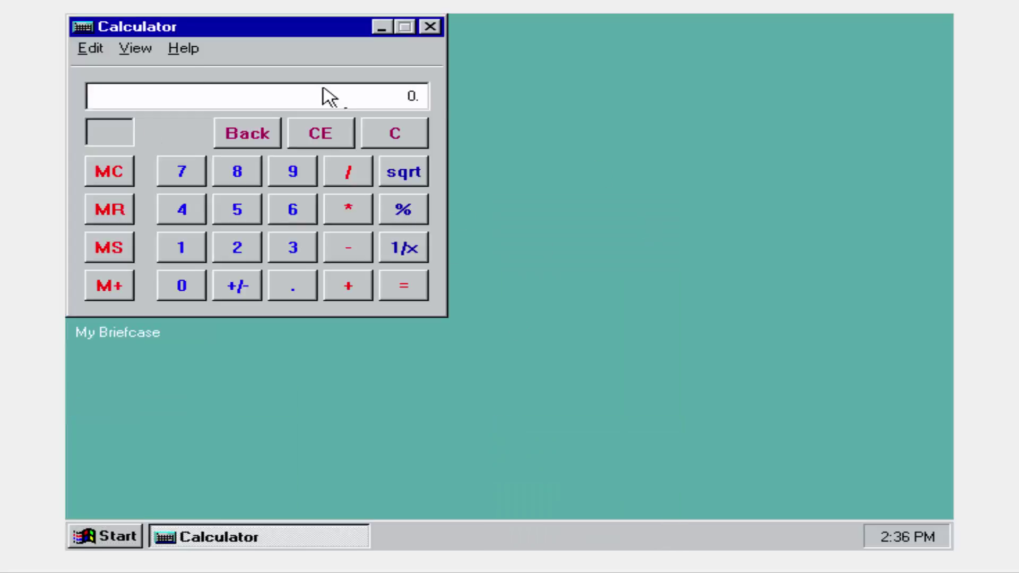